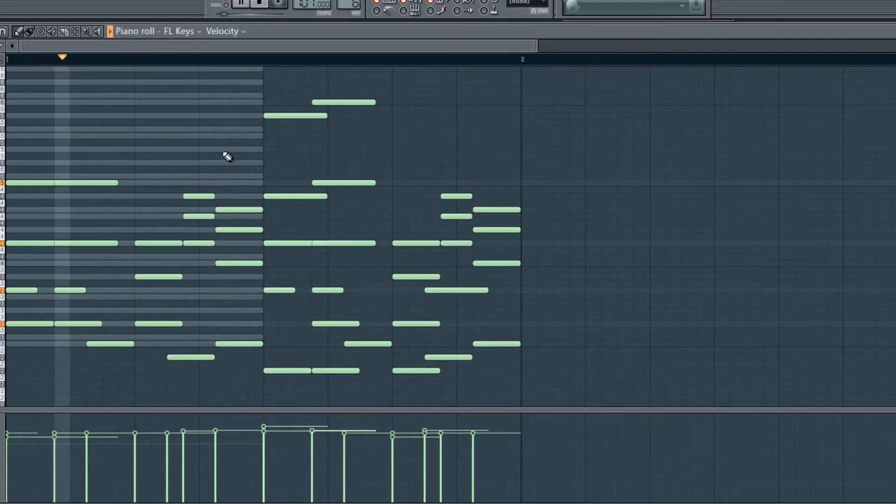
# Inspect the FL Keys notes at closer range and close their piano roll
pyautogui.moveTo(536, 43); pyautogui.dragTo(258, 43)
pyautogui.moveTo(843, 33); pyautogui.dragTo(762, 34)
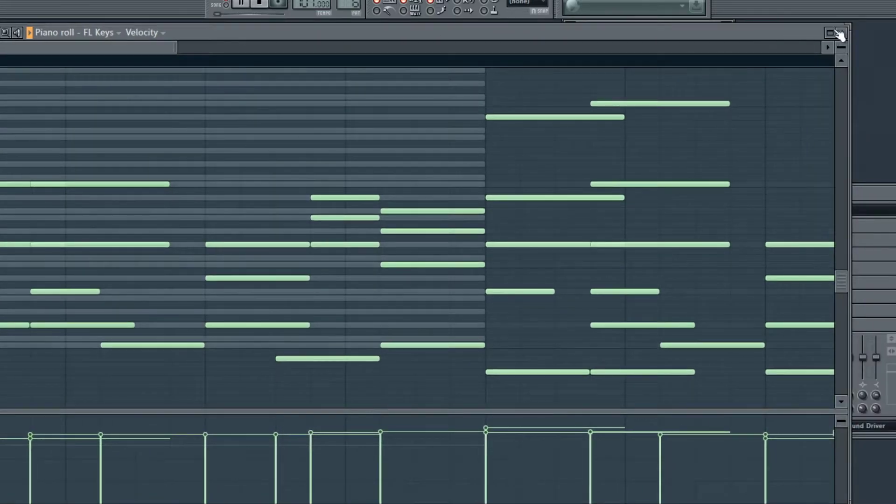
pyautogui.click(838, 33)
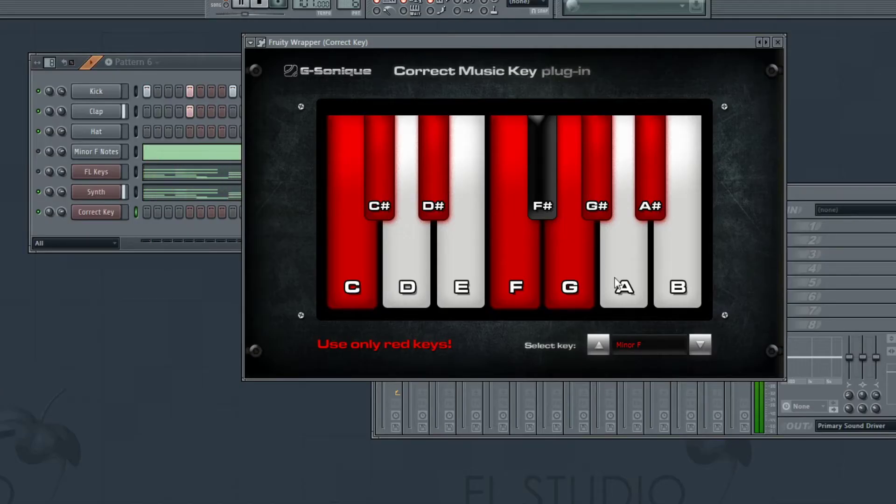
# Switch the Correct Music Key plug-in's key to Minor C and back to Minor F
pyautogui.click(651, 340)
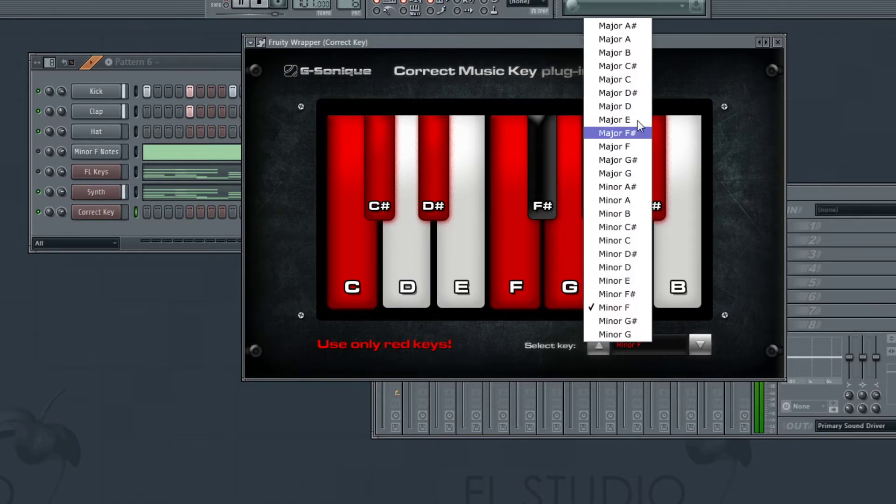
pyautogui.click(638, 240)
pyautogui.click(641, 341)
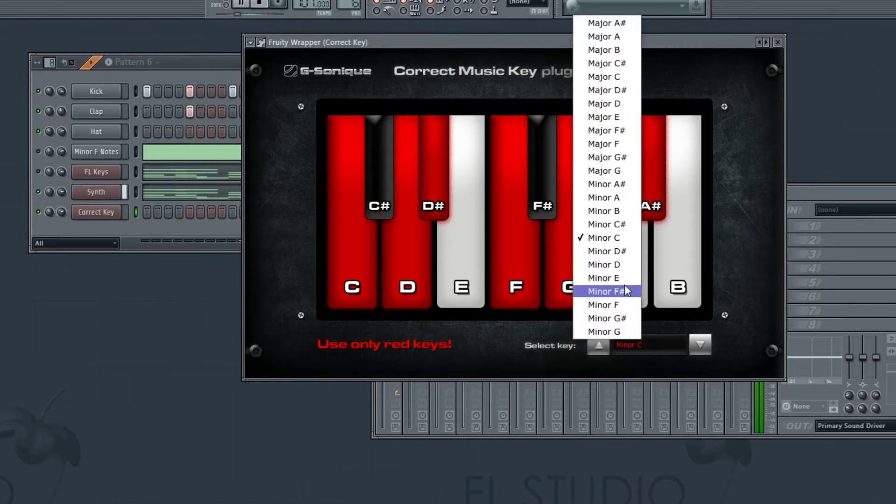
pyautogui.click(617, 304)
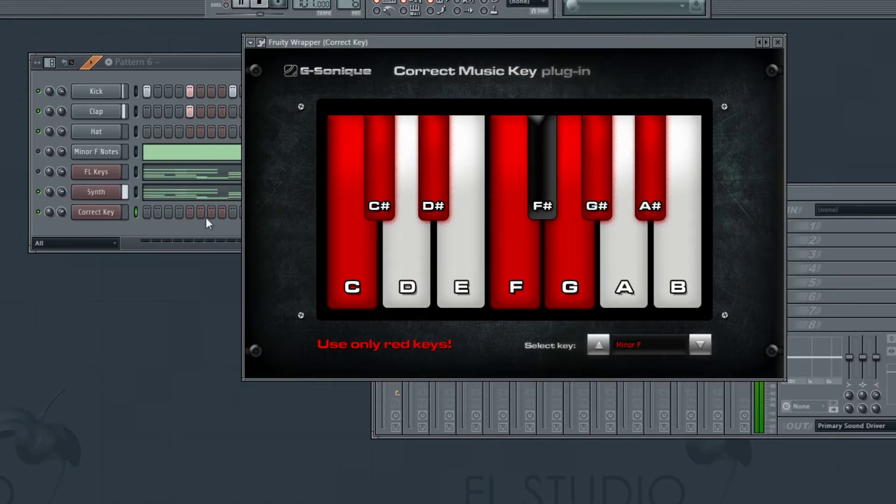
# Compare the Synth channel's named notes in the piano roll with the red Minor F keys in Correct Music Key
pyautogui.click(181, 200)
pyautogui.moveTo(220, 62); pyautogui.dragTo(448, 31)
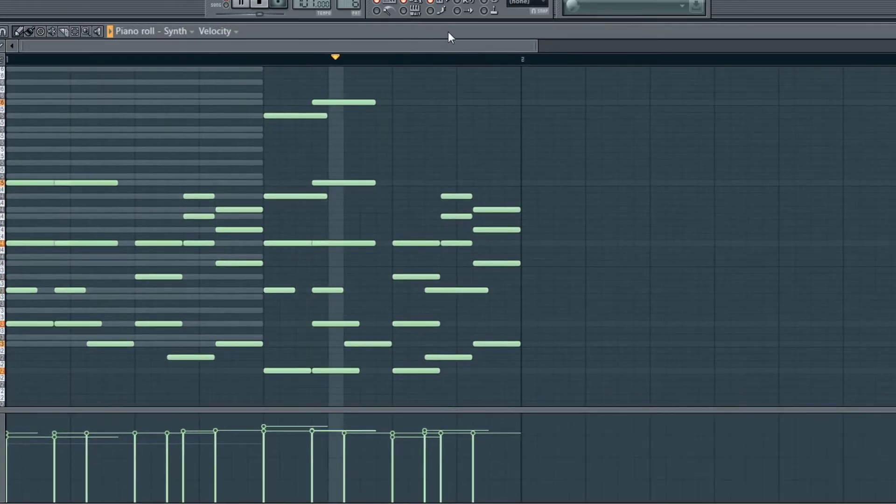
pyautogui.scroll(3, 448, 236)
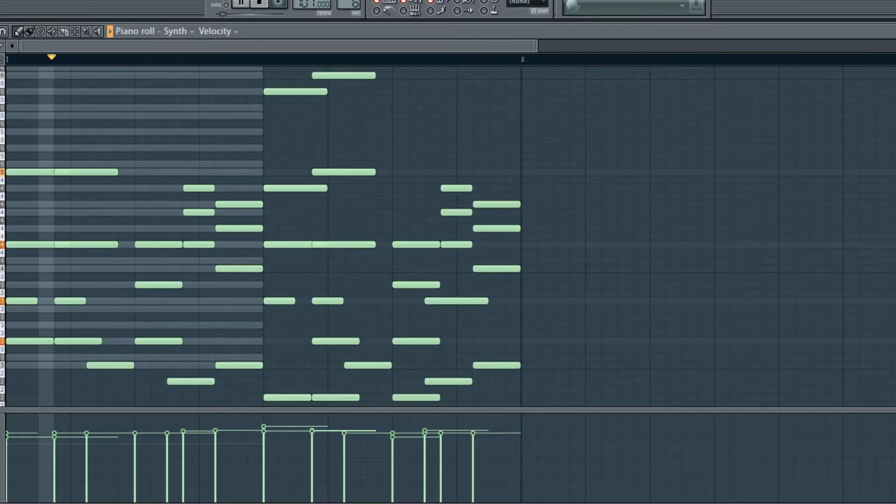
pyautogui.moveTo(532, 44); pyautogui.dragTo(379, 47)
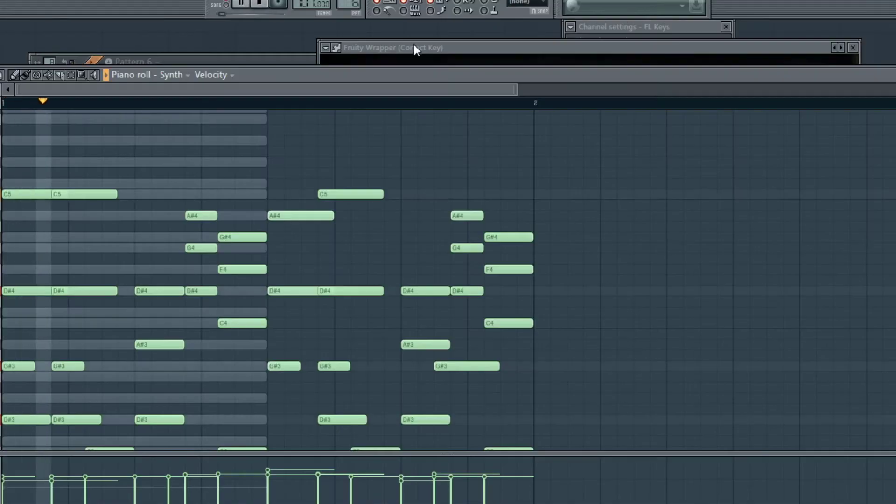
pyautogui.click(414, 47)
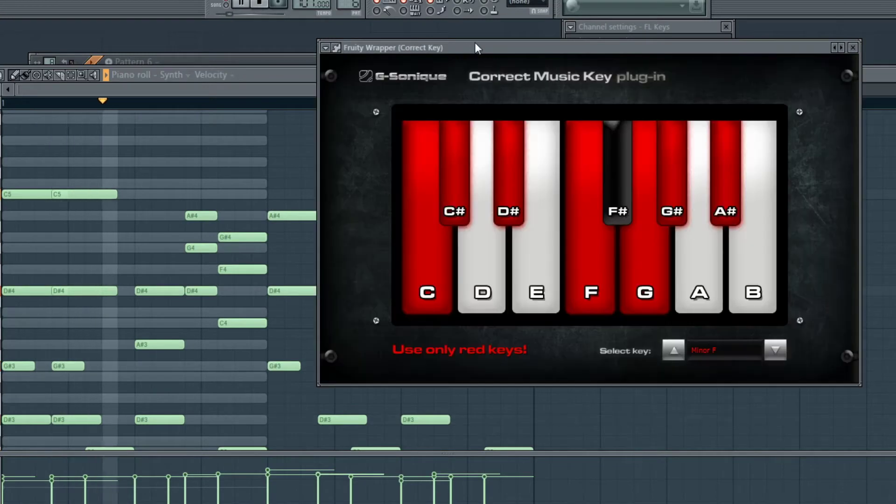
pyautogui.click(281, 86)
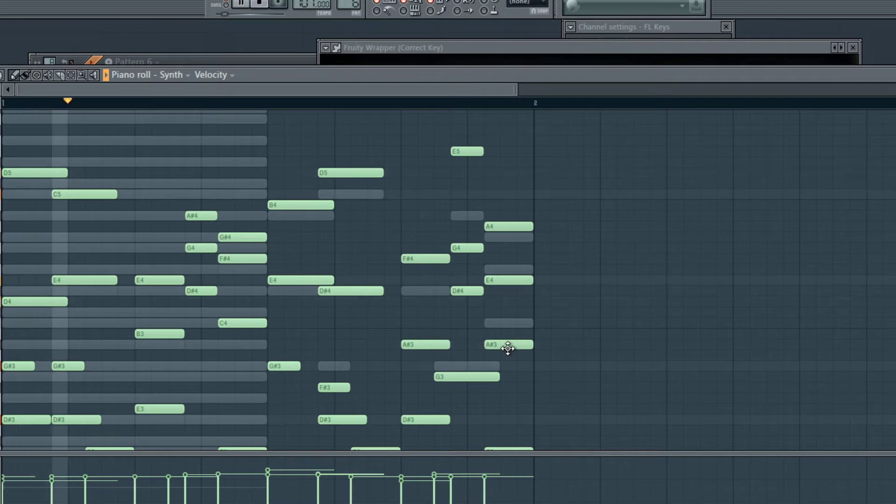
# Bring up the Correct Key plug-in for reference and delete a short upper note near the start of the Synth pattern
pyautogui.doubleClick(465, 43)
pyautogui.moveTo(466, 43)
pyautogui.mouseDown()
pyautogui.moveTo(426, 54)
pyautogui.moveTo(453, 50)
pyautogui.mouseUp()
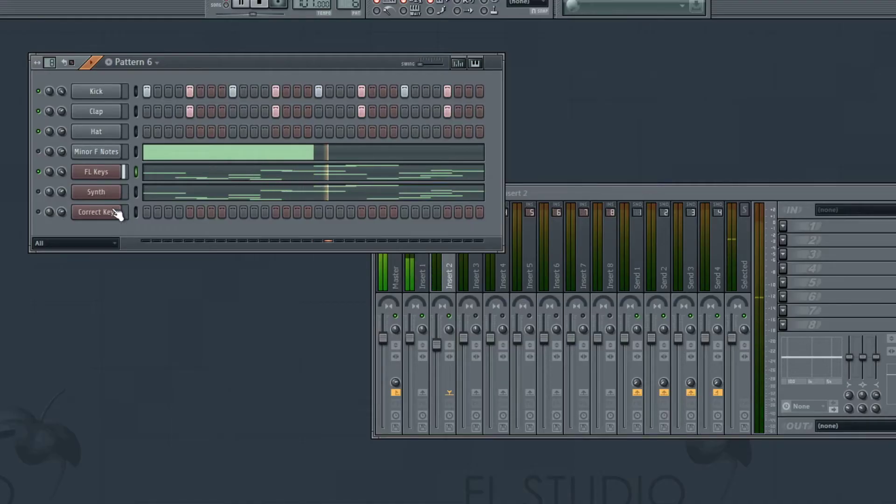
pyautogui.click(117, 214)
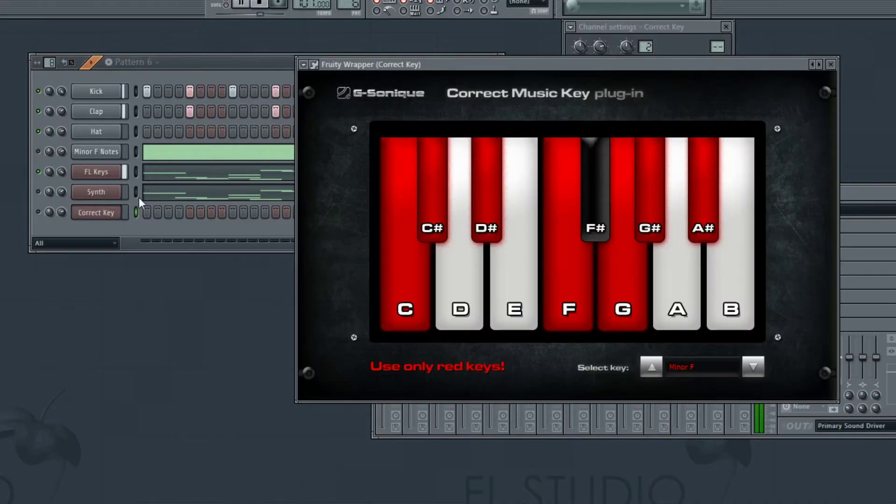
pyautogui.click(214, 178)
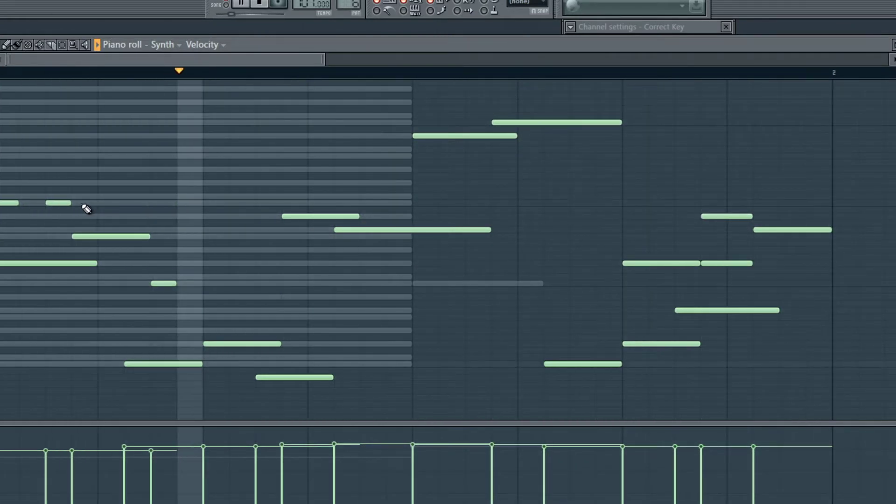
pyautogui.rightClick(57, 203)
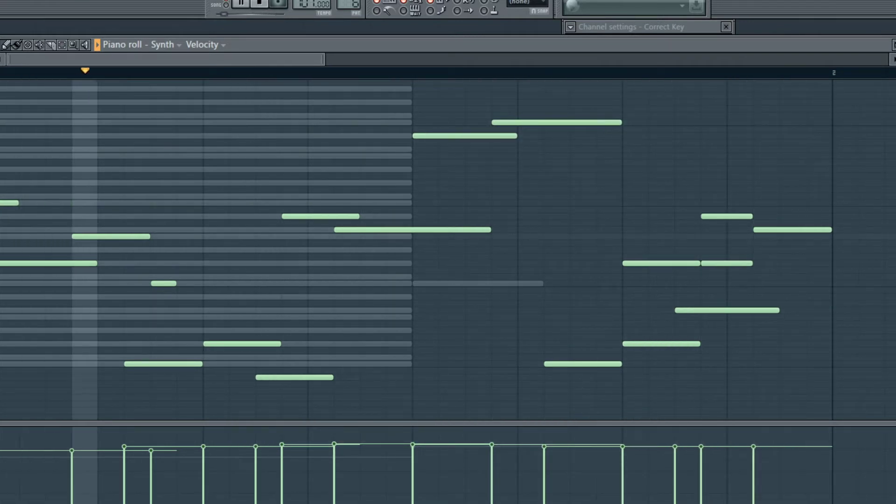
pyautogui.press('F7')
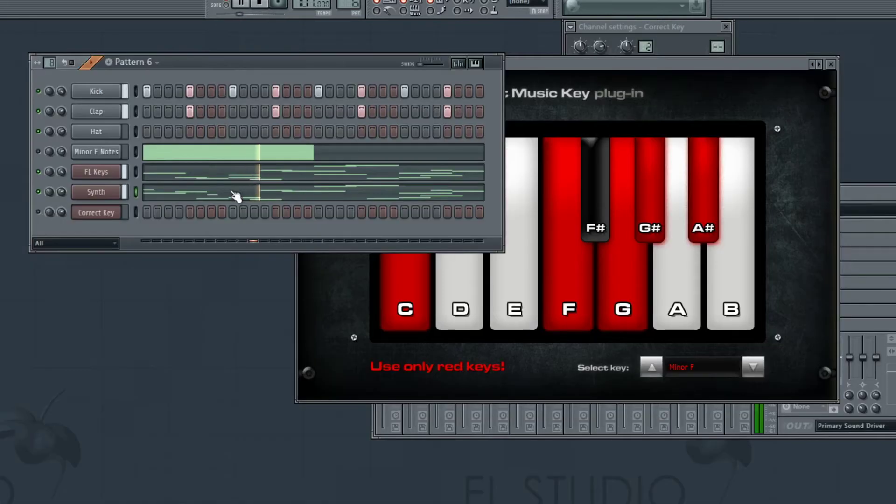
# In the FL Keys piano roll, move the first half's earliest two visible notes up one semitone and the following two low notes down one
pyautogui.click(169, 181)
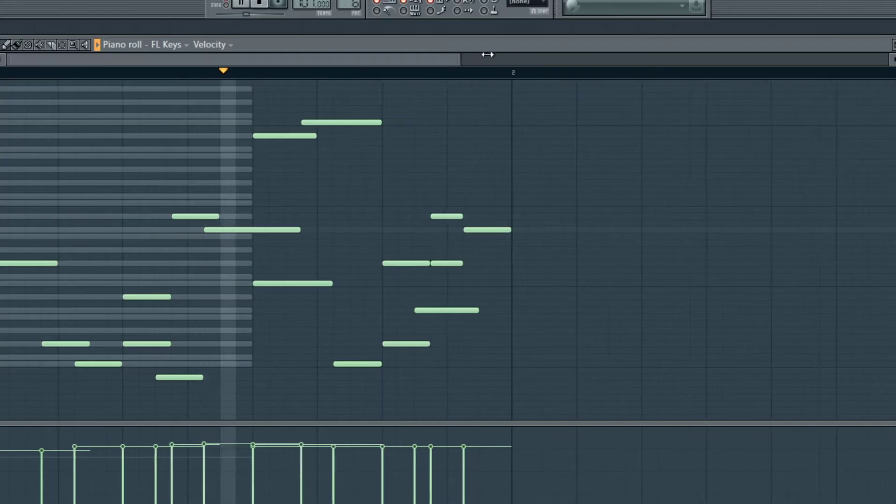
pyautogui.moveTo(483, 54); pyautogui.dragTo(303, 51)
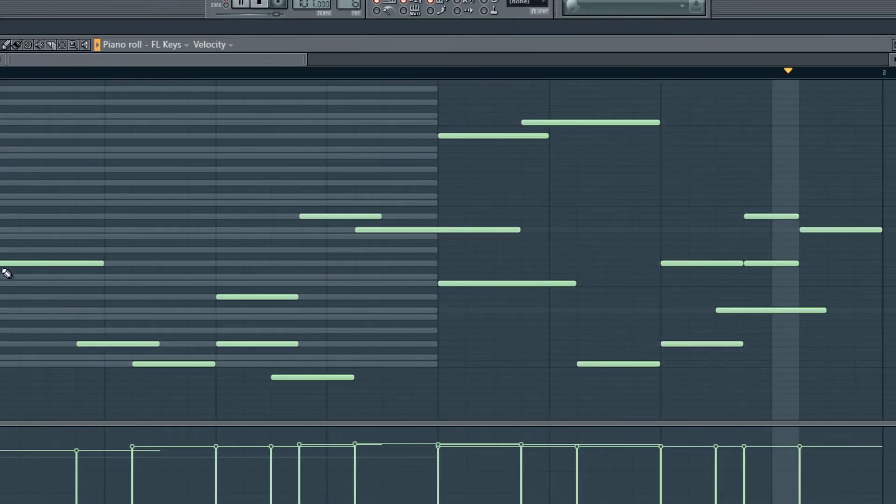
pyautogui.moveTo(5, 264); pyautogui.dragTo(5, 257)
pyautogui.moveTo(85, 343); pyautogui.dragTo(85, 336)
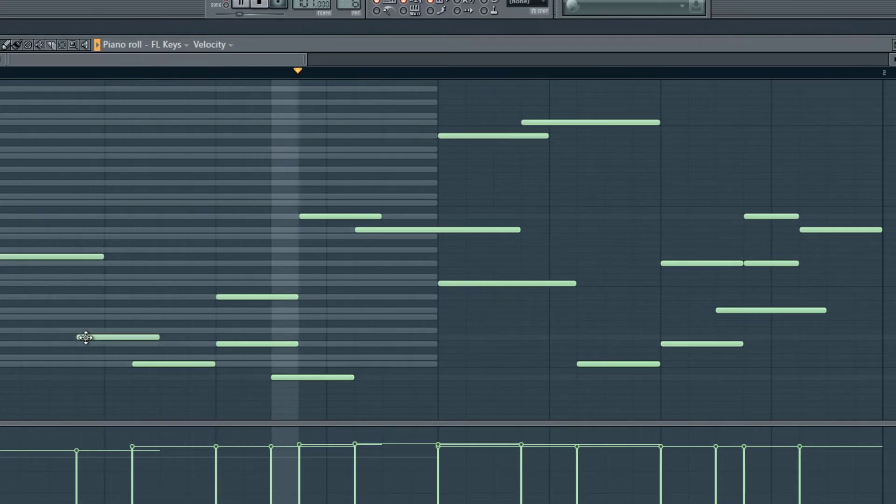
pyautogui.moveTo(229, 342); pyautogui.dragTo(229, 349)
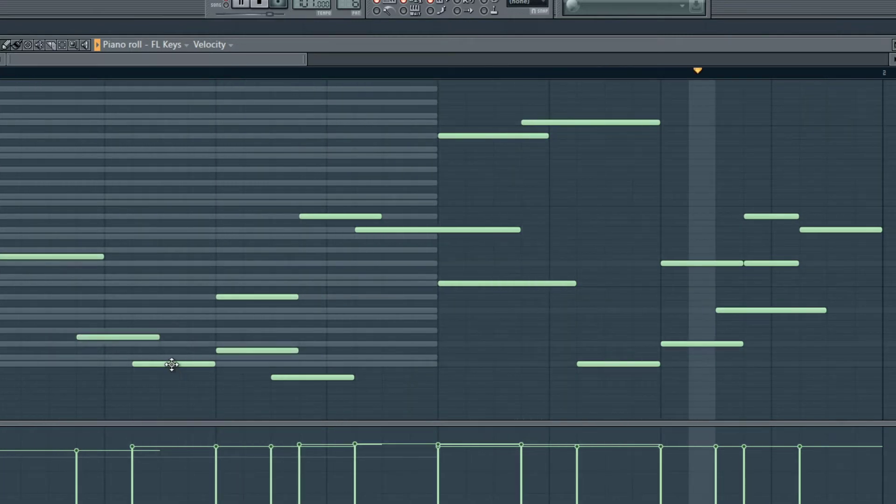
pyautogui.moveTo(170, 363); pyautogui.dragTo(170, 370)
# Raise the first half's two upper notes and the second half's first high note one semitone, and its next high note and middle note two
pyautogui.moveTo(311, 213); pyautogui.dragTo(311, 206)
pyautogui.moveTo(360, 230); pyautogui.dragTo(367, 218)
pyautogui.moveTo(454, 136); pyautogui.dragTo(454, 129)
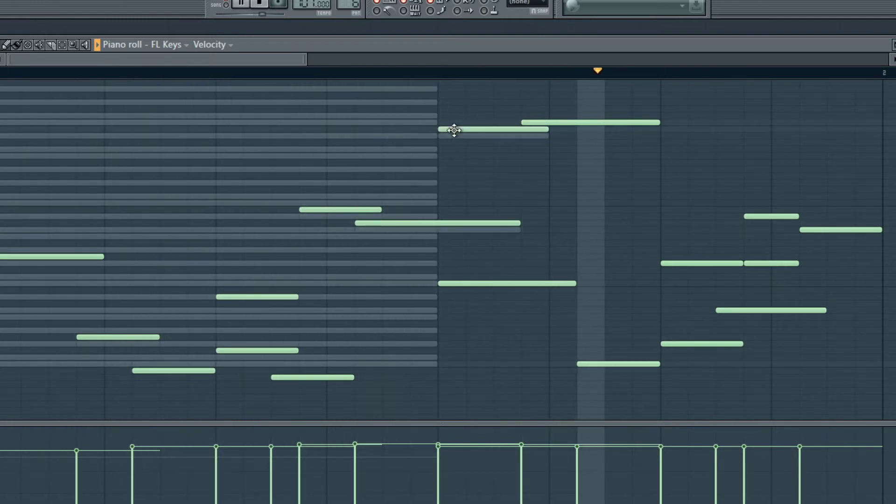
pyautogui.moveTo(528, 116); pyautogui.dragTo(530, 103)
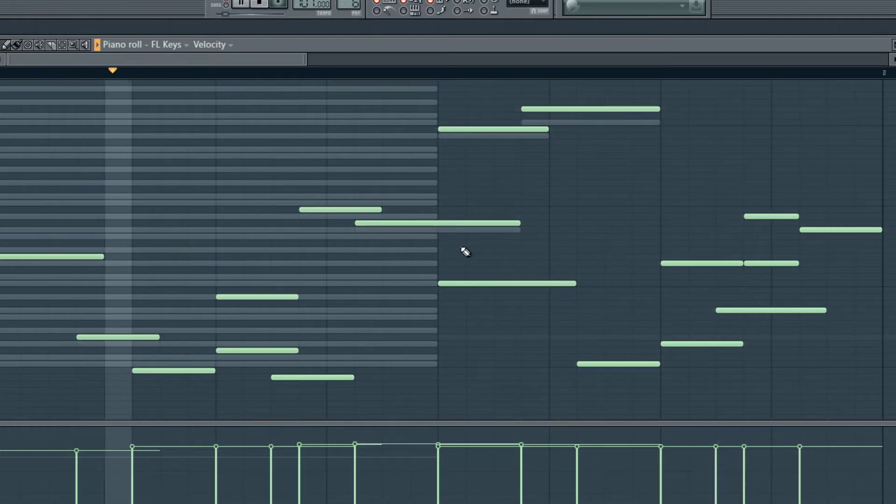
pyautogui.moveTo(456, 282); pyautogui.dragTo(455, 270)
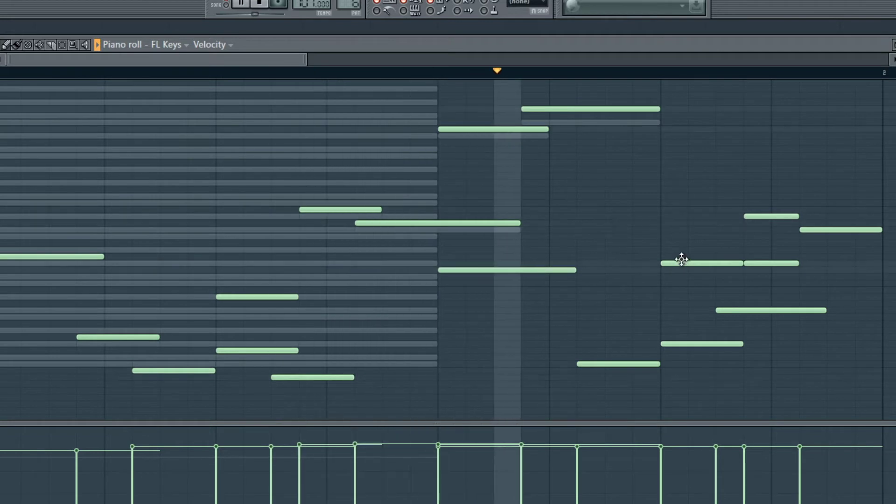
# In the last quarter, raise the first middle note and short high note one semitone and the final note six; lower the short middle note one
pyautogui.moveTo(680, 261); pyautogui.dragTo(681, 255)
pyautogui.moveTo(772, 216); pyautogui.dragTo(779, 210)
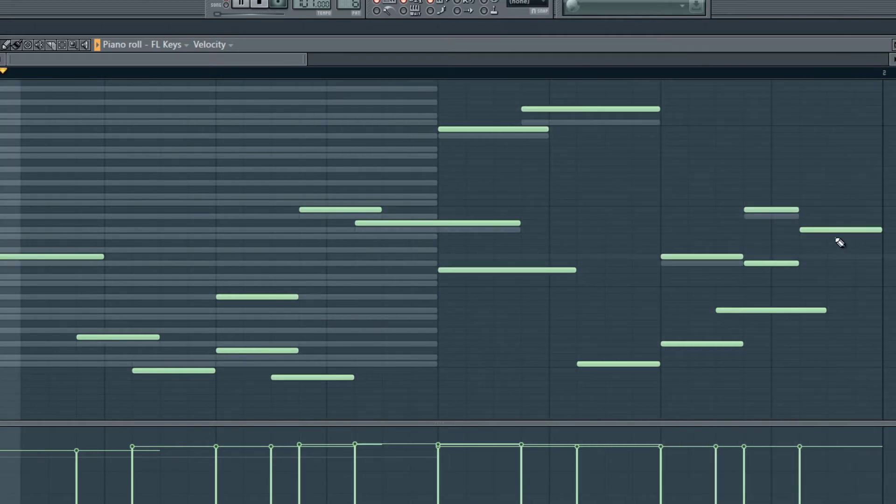
pyautogui.click(826, 201)
pyautogui.rightClick(827, 200)
pyautogui.moveTo(824, 229); pyautogui.dragTo(821, 188)
pyautogui.moveTo(752, 261); pyautogui.dragTo(752, 267)
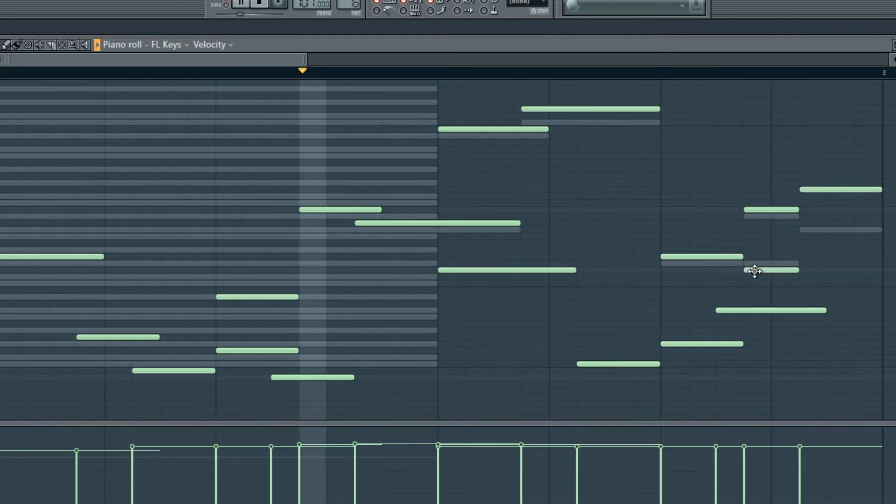
# Lower the second half's first bass note by five semitones and the two low notes following it by one semitone each
pyautogui.moveTo(748, 311); pyautogui.dragTo(745, 324)
pyautogui.moveTo(628, 365); pyautogui.dragTo(624, 399)
pyautogui.moveTo(686, 344); pyautogui.dragTo(687, 350)
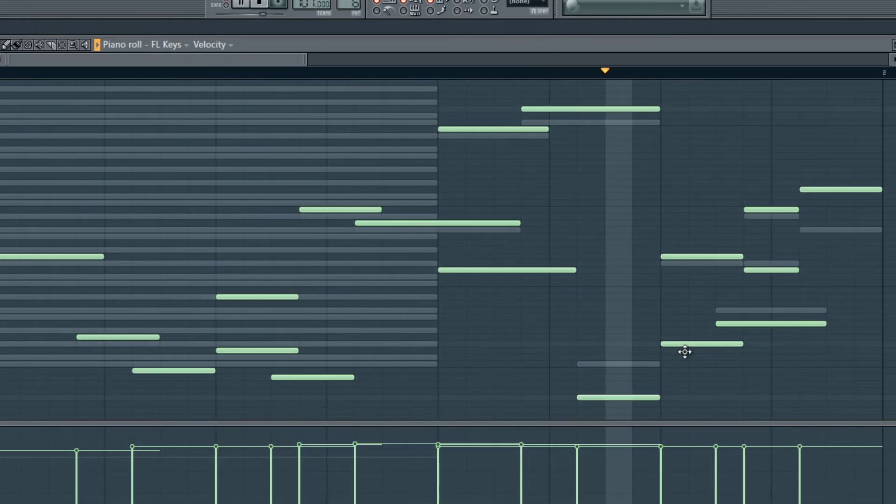
pyautogui.moveTo(752, 324); pyautogui.dragTo(756, 315)
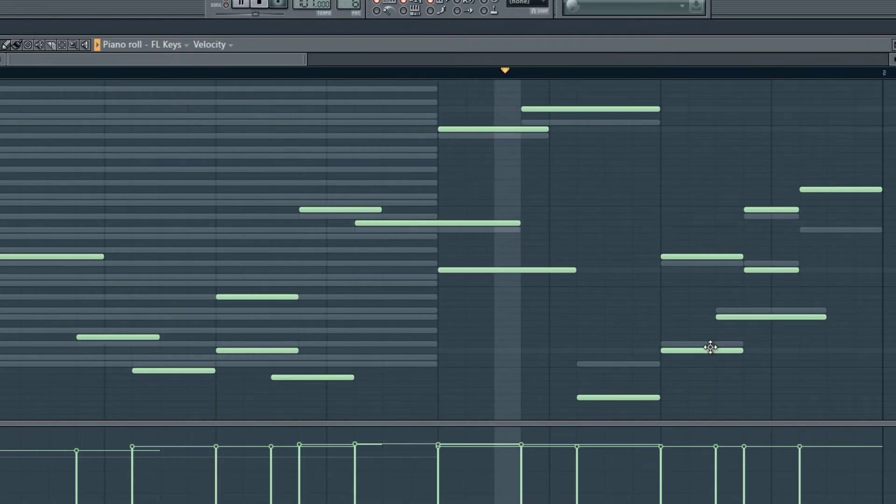
# Try other pitches for the last quarter's short middle note and final note, and raise the longer middle note one semitone
pyautogui.moveTo(758, 271); pyautogui.dragTo(760, 255)
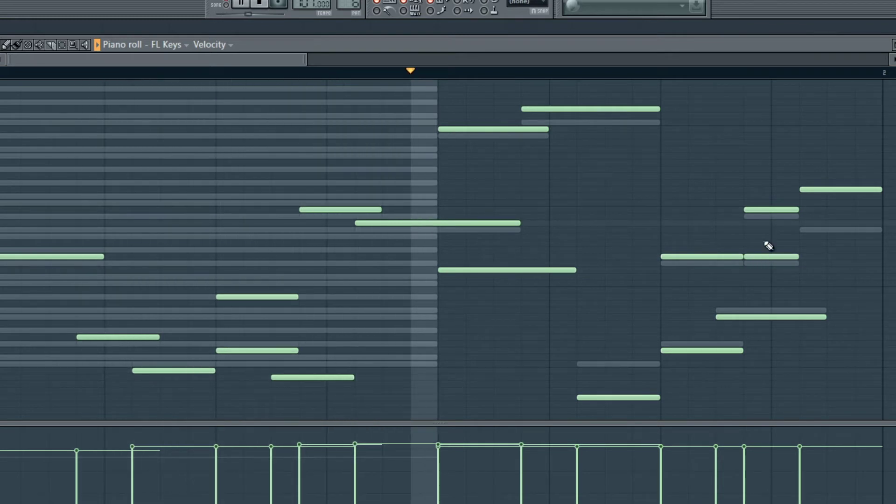
pyautogui.moveTo(816, 190); pyautogui.dragTo(816, 175)
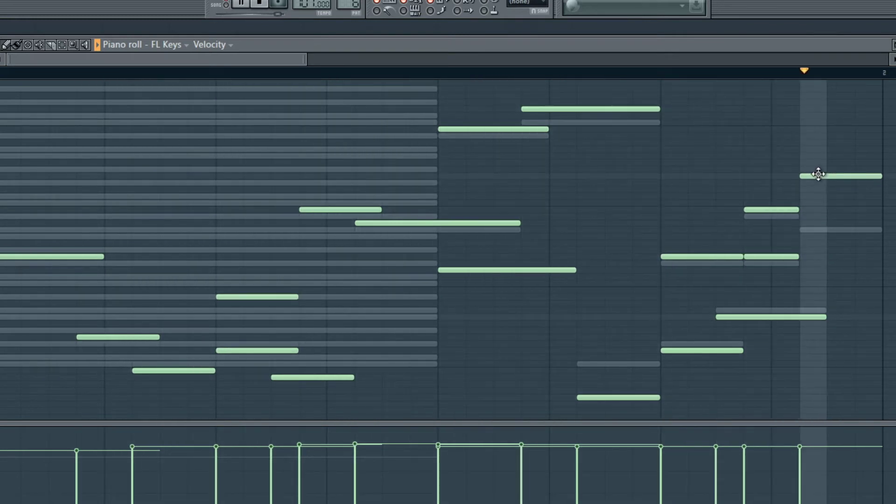
pyautogui.moveTo(715, 258); pyautogui.dragTo(706, 244)
pyautogui.moveTo(775, 259); pyautogui.dragTo(767, 278)
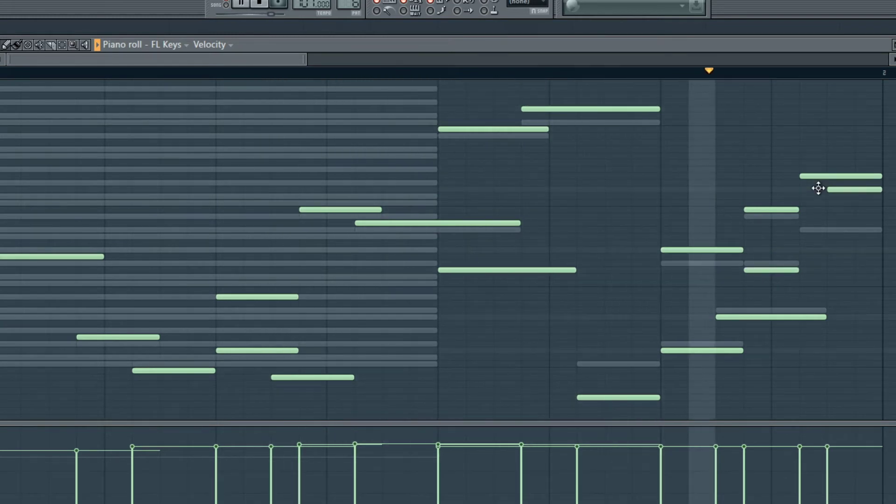
pyautogui.moveTo(818, 176); pyautogui.dragTo(810, 188)
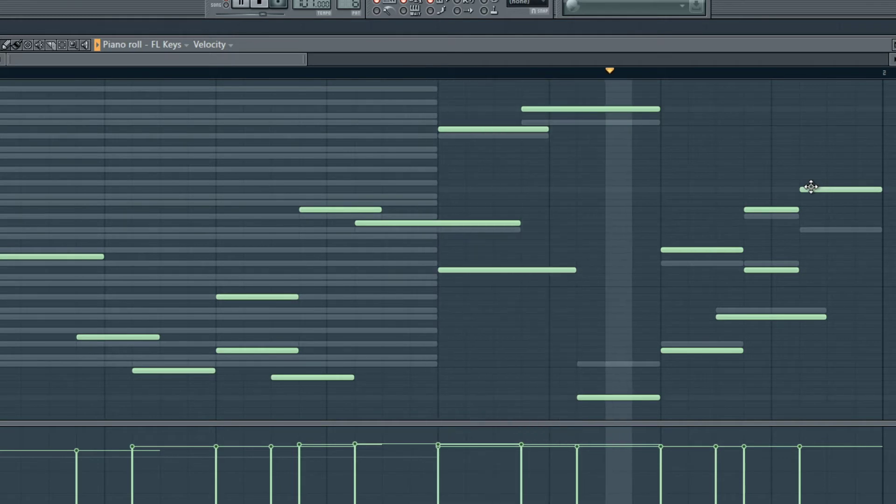
# Raise the final note two semitones, the short high note before it nine semitones, and the short middle note four semitones
pyautogui.moveTo(814, 190)
pyautogui.mouseDown()
pyautogui.moveTo(452, 186)
pyautogui.moveTo(452, 176)
pyautogui.moveTo(814, 182)
pyautogui.mouseUp()
pyautogui.moveTo(756, 208); pyautogui.dragTo(757, 149)
pyautogui.moveTo(772, 268); pyautogui.dragTo(772, 244)
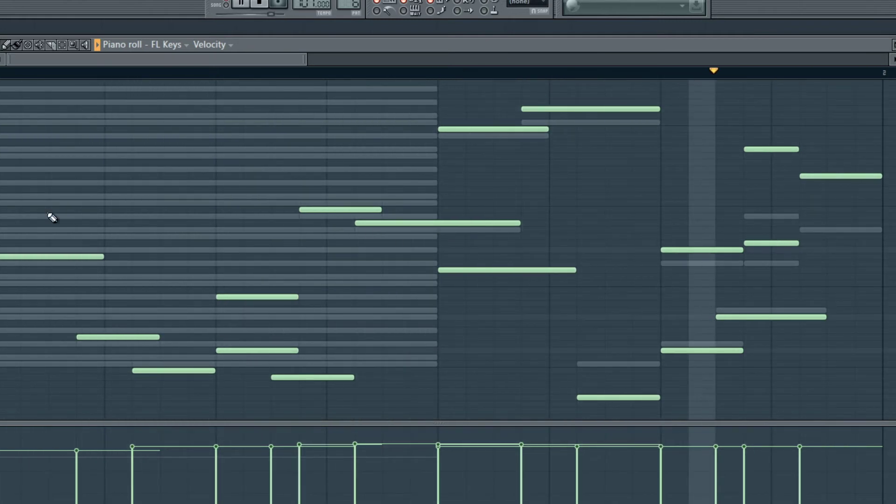
# In the first half, raise the long opening note seven semitones, the later upper note three, the early low note two, and the middle note four
pyautogui.moveTo(13, 254); pyautogui.dragTo(12, 207)
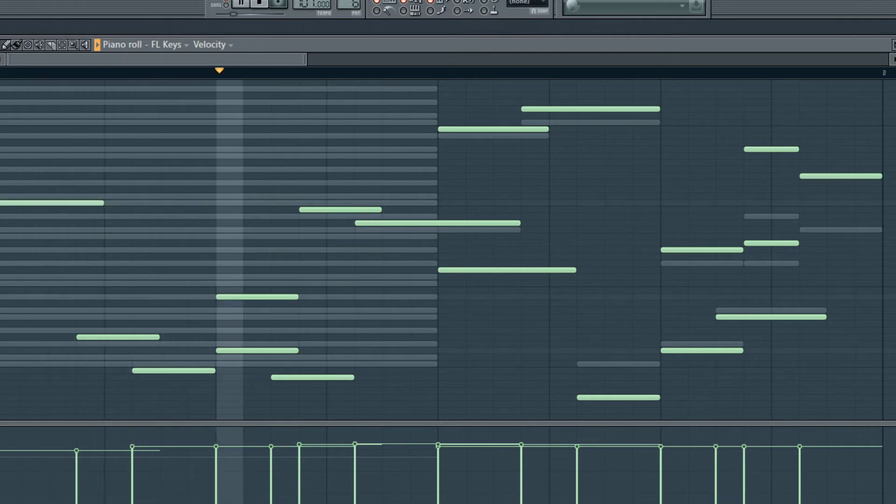
pyautogui.moveTo(304, 209); pyautogui.dragTo(304, 189)
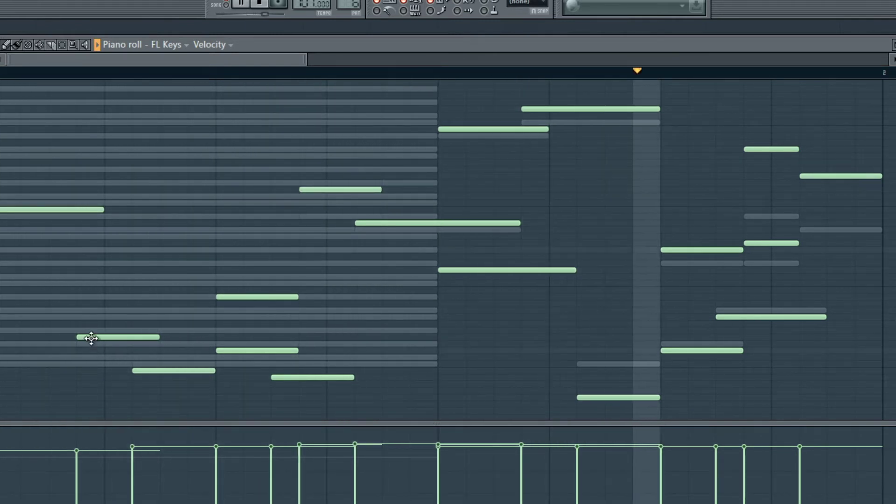
pyautogui.moveTo(88, 337); pyautogui.dragTo(89, 323)
pyautogui.moveTo(259, 299); pyautogui.dragTo(248, 270)
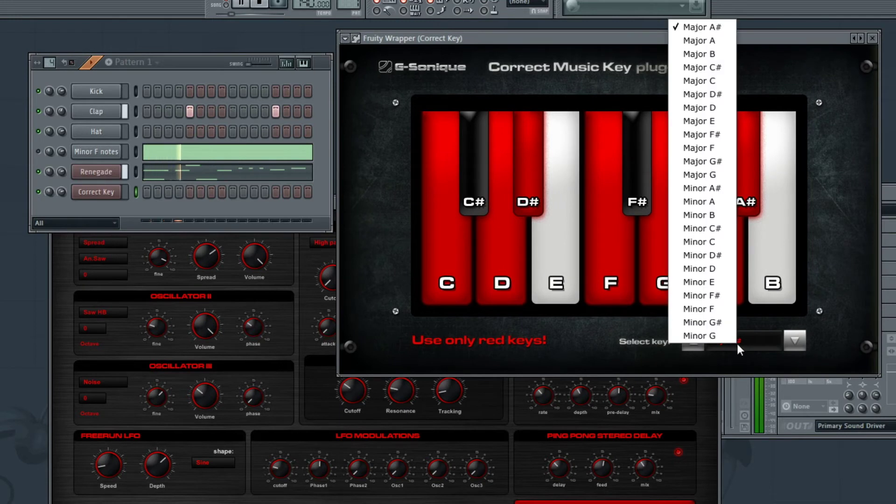
# Set the Correct Music Key plug-in's key to Minor F in the project with the Renegade channel
pyautogui.click(717, 309)
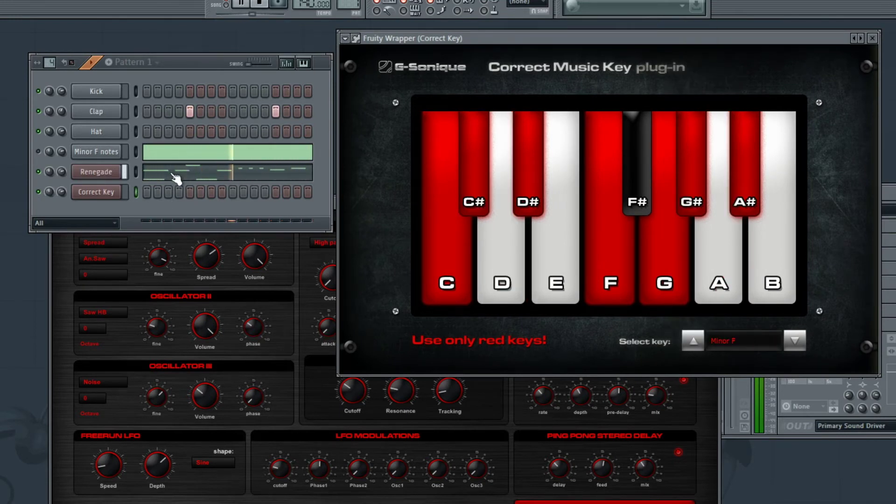
# In the Renegade piano roll, lower the second C5 note to B4, the G5 note to F#5, and the last C5 note to A4
pyautogui.click(268, 252)
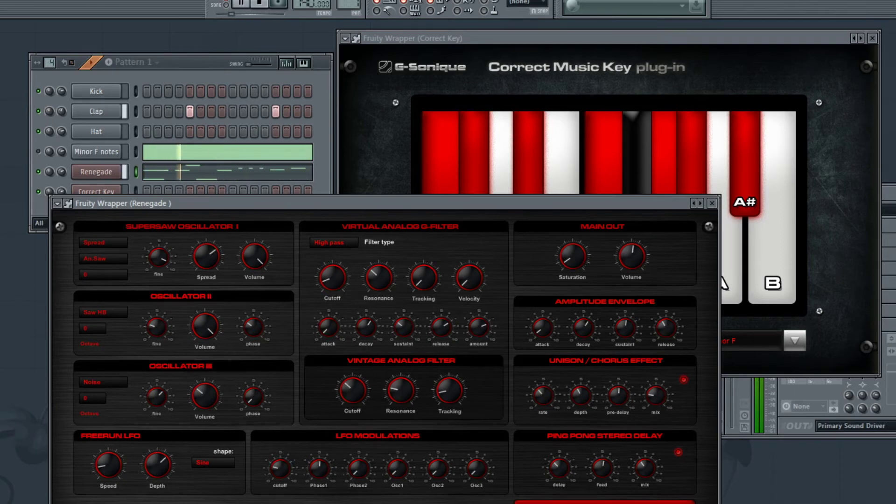
pyautogui.click(179, 184)
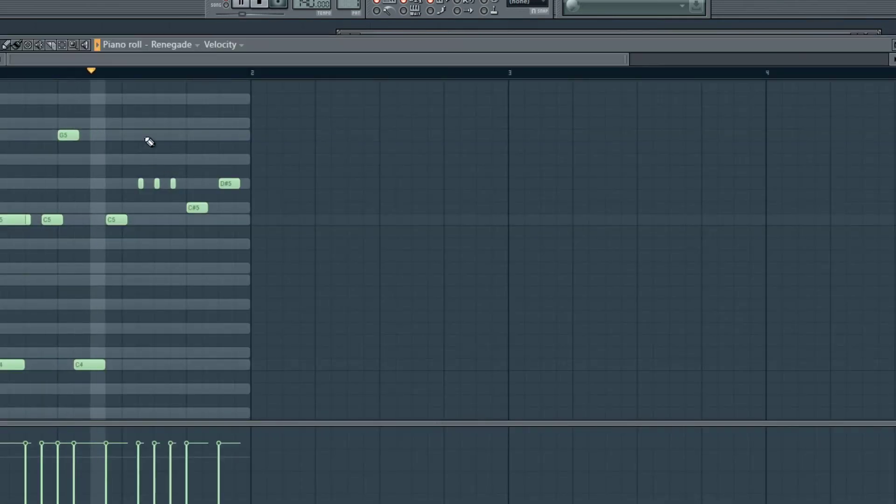
pyautogui.moveTo(629, 54); pyautogui.dragTo(410, 55)
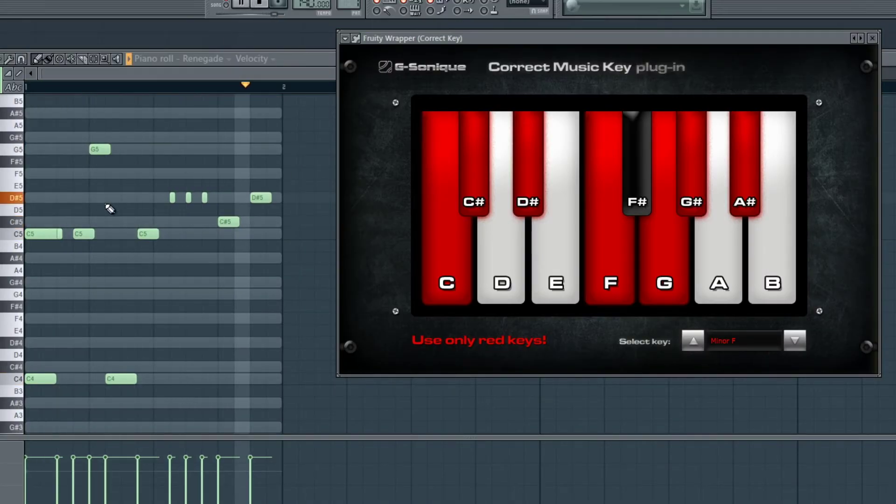
pyautogui.moveTo(80, 233); pyautogui.dragTo(76, 249)
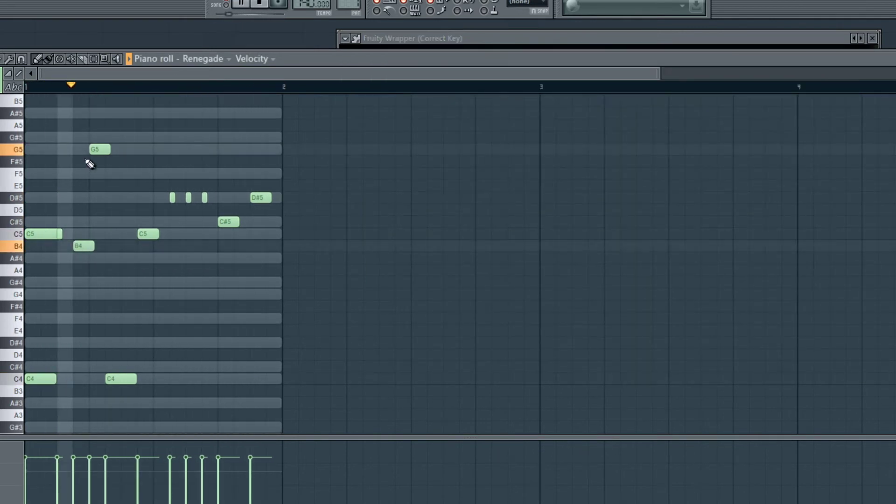
pyautogui.moveTo(92, 150); pyautogui.dragTo(91, 161)
pyautogui.moveTo(148, 234); pyautogui.dragTo(146, 270)
# Raise the first short D#5 note to E5, the C#5 note to A5 or higher, and the second C4 note about two semitones
pyautogui.rightClick(172, 198)
pyautogui.click(172, 186)
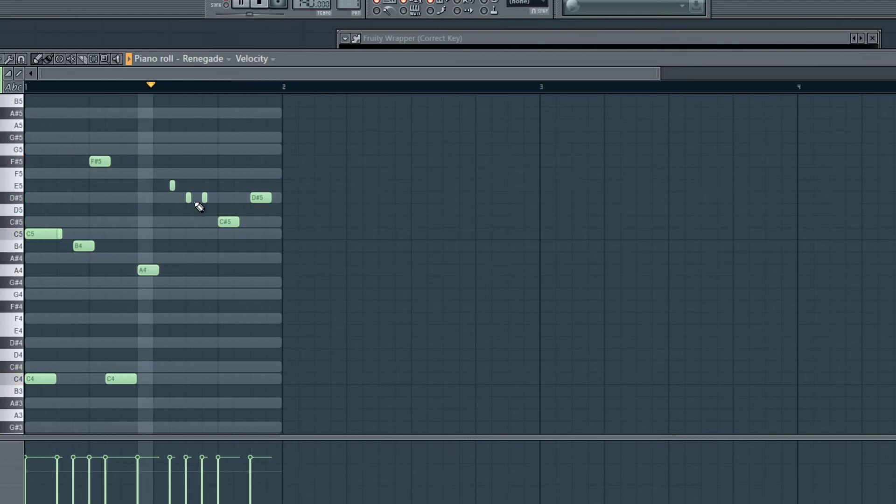
pyautogui.moveTo(227, 223); pyautogui.dragTo(227, 121)
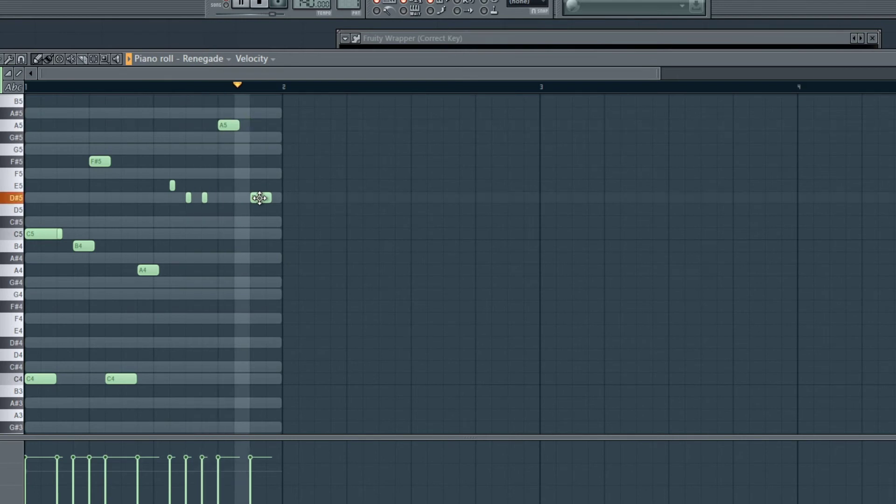
pyautogui.moveTo(111, 378); pyautogui.dragTo(110, 367)
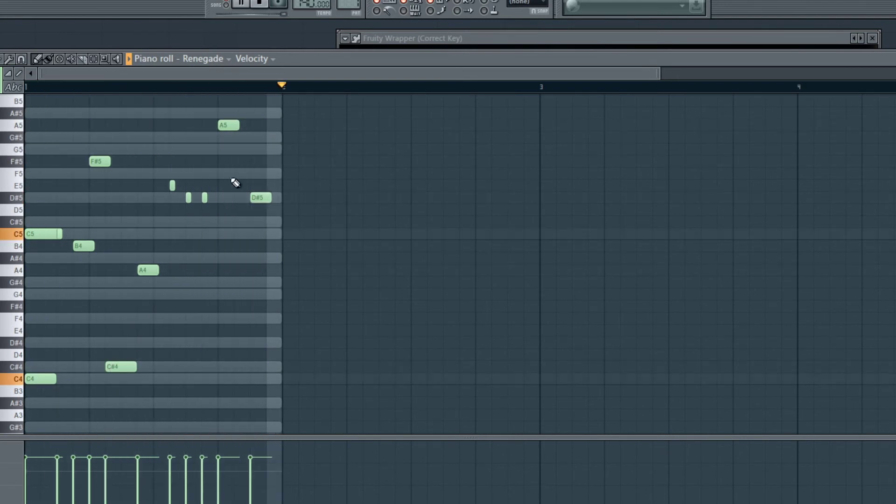
pyautogui.moveTo(116, 371); pyautogui.dragTo(117, 354)
pyautogui.moveTo(230, 125)
pyautogui.mouseDown()
pyautogui.moveTo(228, 275)
pyautogui.moveTo(228, 95)
pyautogui.moveTo(228, 108)
pyautogui.mouseUp()
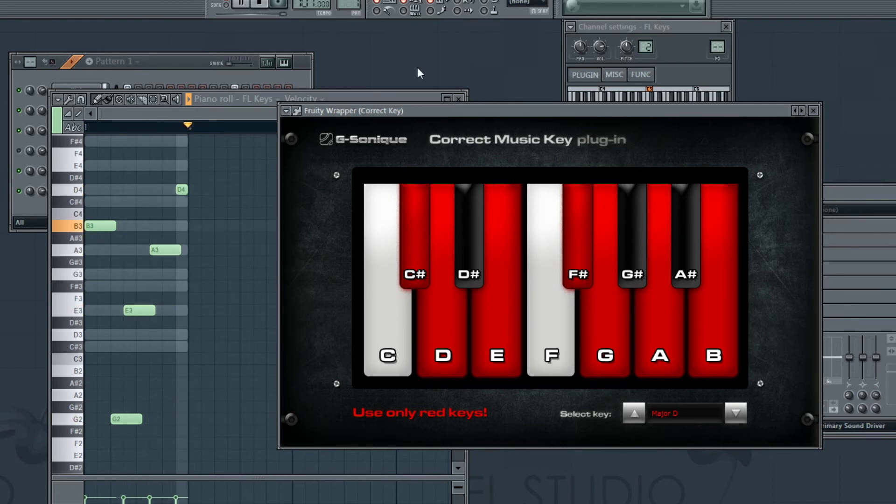
# In the Major D project, uncover the FL Keys piano roll beside the plug-in window and switch to Pattern 4
pyautogui.moveTo(438, 113); pyautogui.dragTo(556, 103)
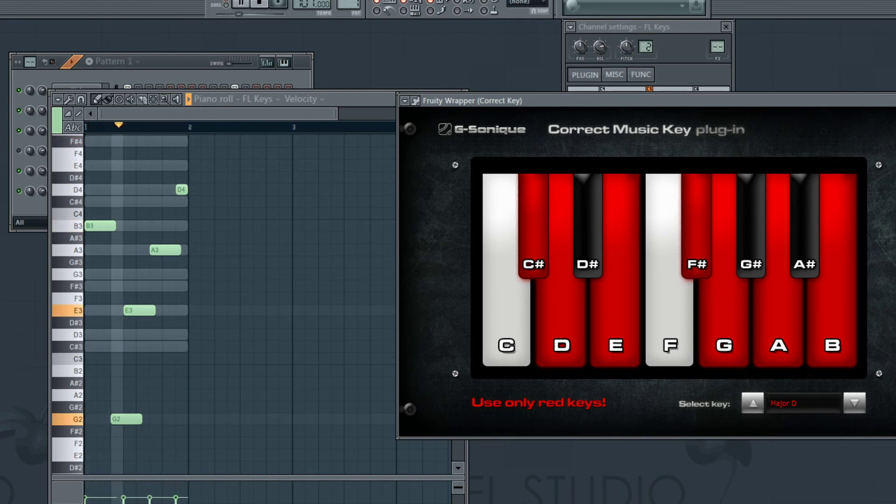
pyautogui.click(352, 7)
pyautogui.click(361, 47)
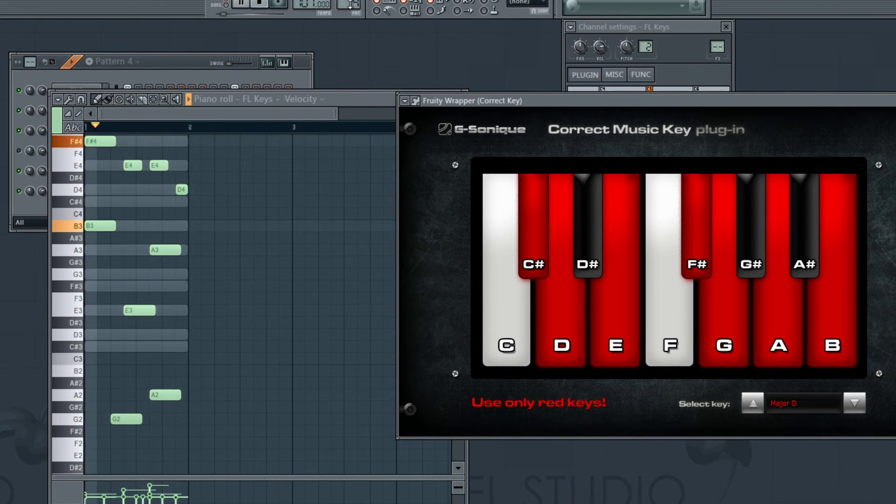
pyautogui.moveTo(350, 5); pyautogui.dragTo(350, 1)
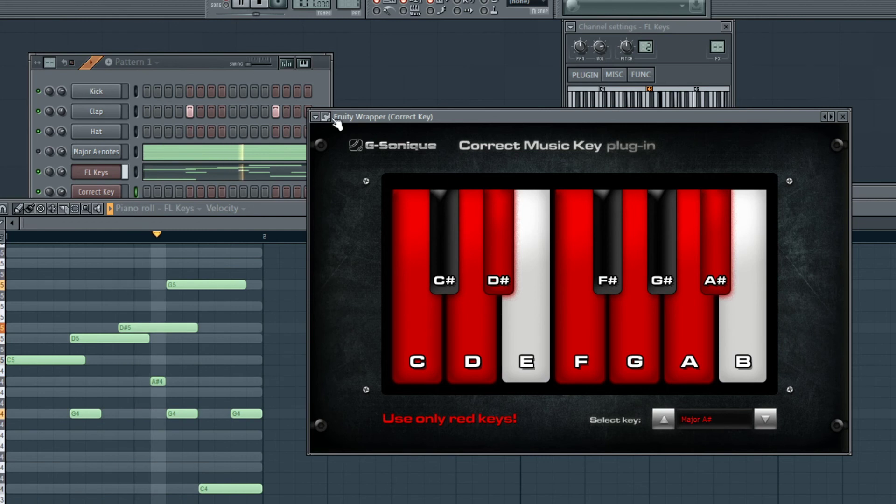
# In the Major A# project, advance from Pattern 1 to Pattern 4 of the FL Keys melody and return to an earlier pattern
pyautogui.press('+')
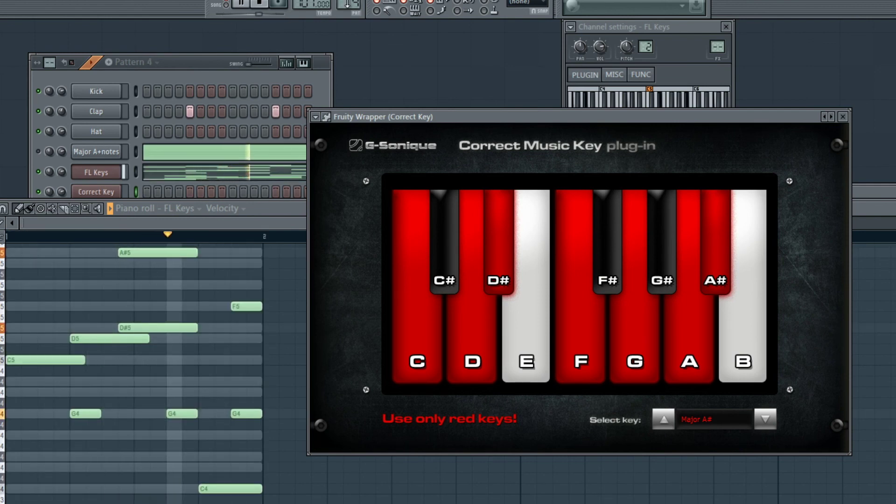
pyautogui.click(348, 3)
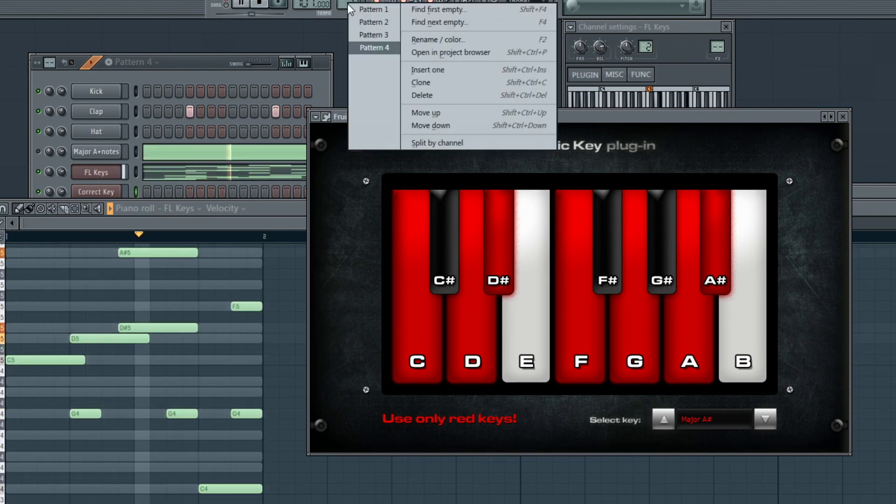
pyautogui.click(354, 18)
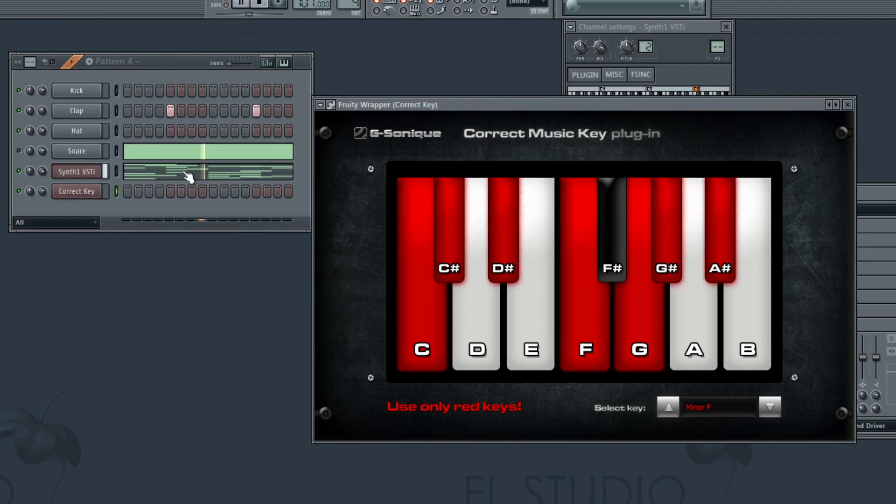
# Open the Synth1 VSTi piano roll in the Minor F project and compare its notes in Patterns 3, 4 and 5
pyautogui.click(187, 174)
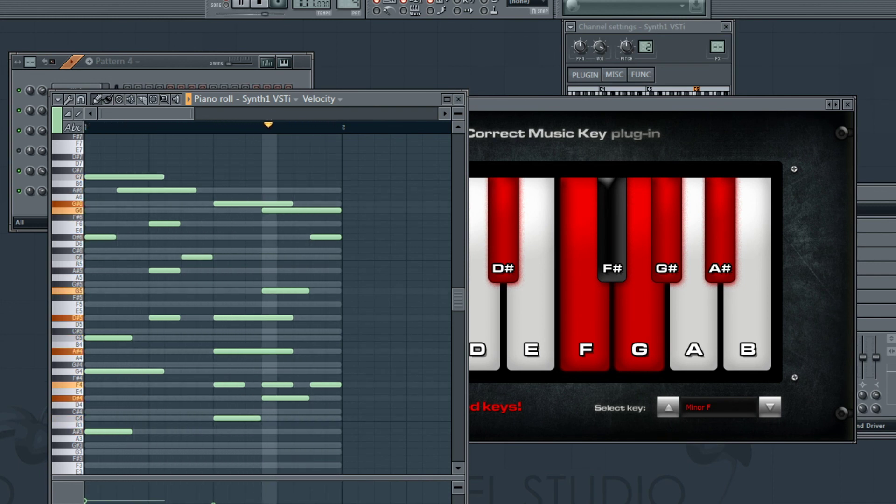
pyautogui.scroll(-1, 348, 4)
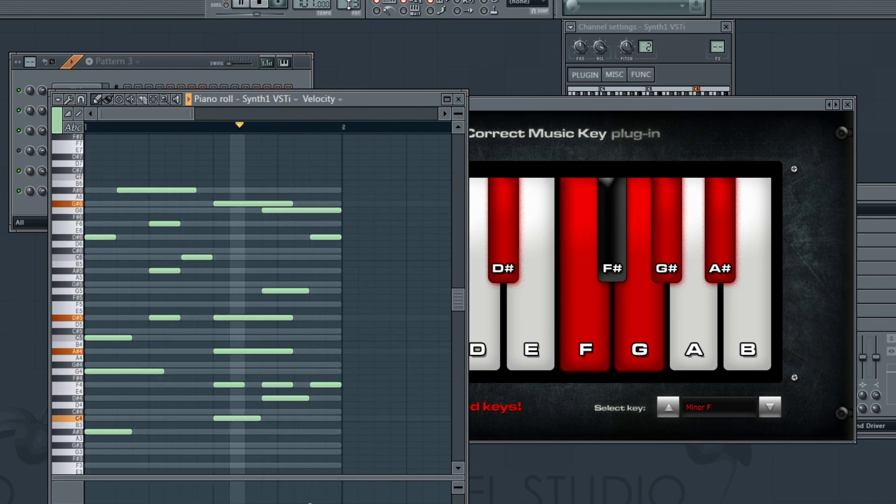
pyautogui.scroll(1, 348, 5)
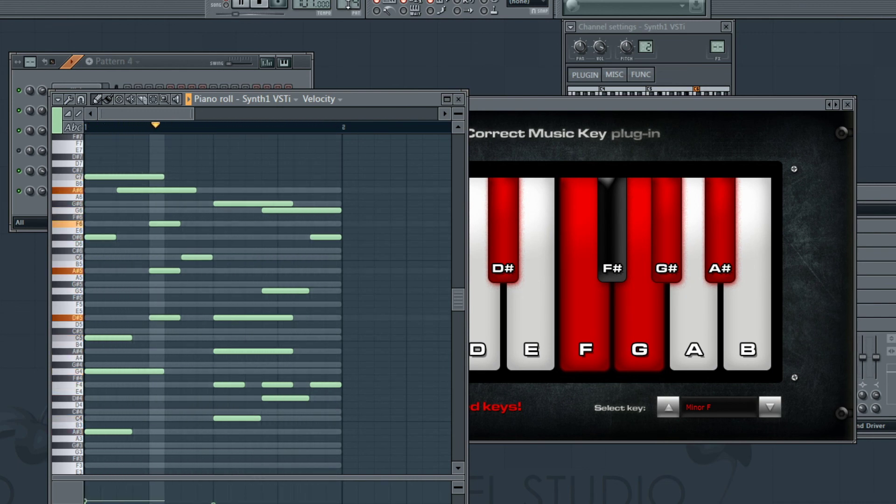
pyautogui.scroll(1, 348, 5)
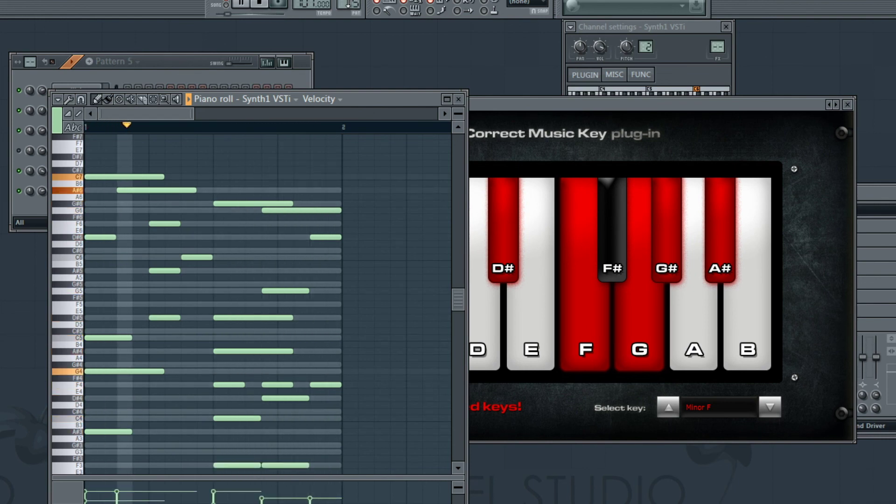